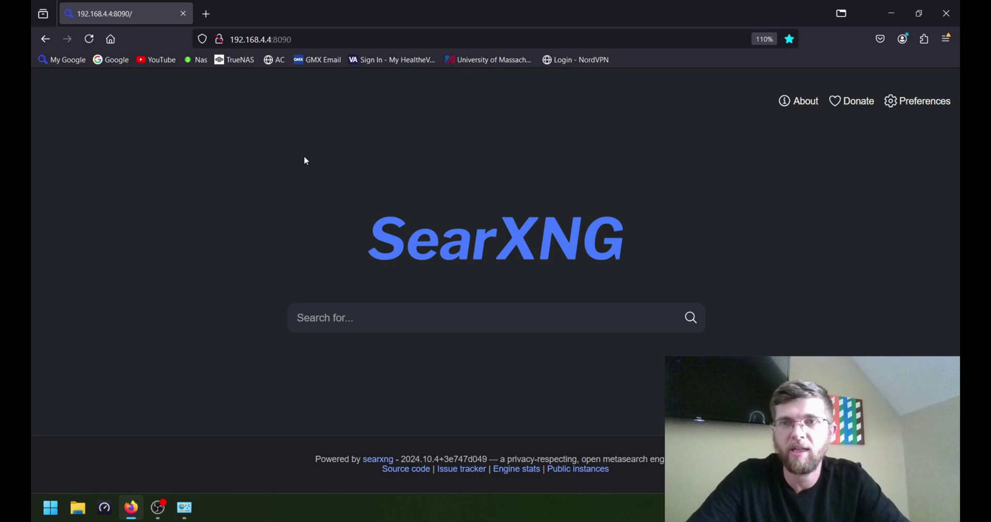
Check the Ethernet status window, then return the browser to full screen
{"action": "left_click", "coordinate": [918, 14]}
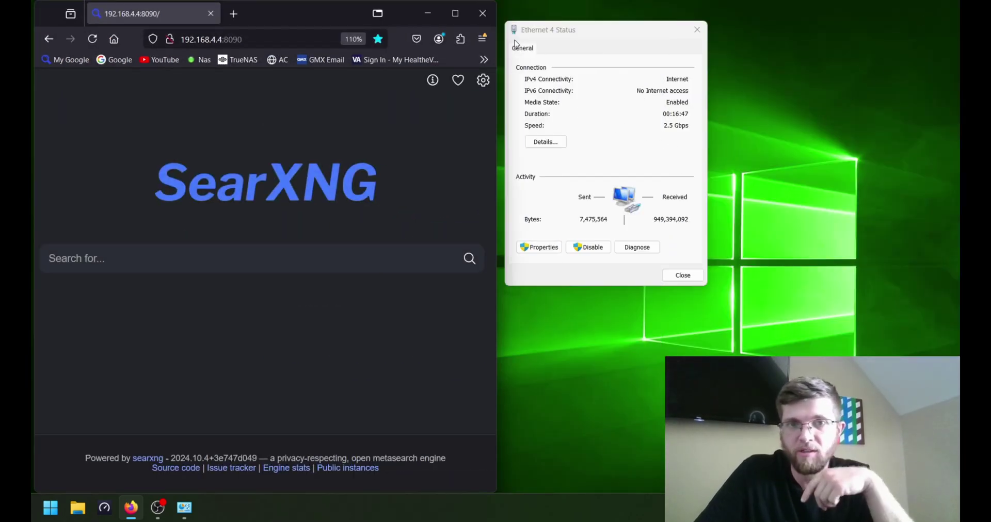
{"action": "left_click", "coordinate": [690, 148]}
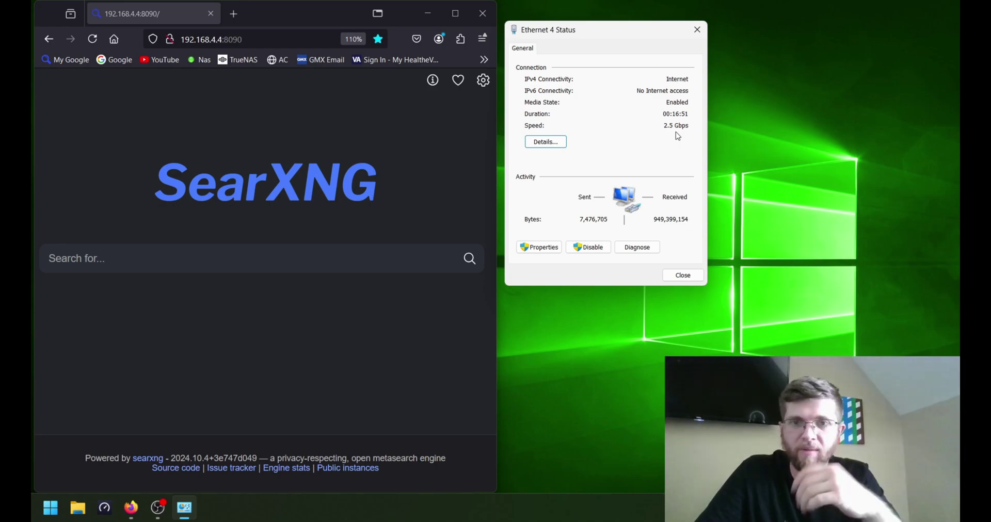
{"action": "left_click", "coordinate": [455, 14]}
Load the UniFi controller at 192.168.4.2 and open the UniFi Devices list in Network
{"action": "left_click", "coordinate": [309, 36]}
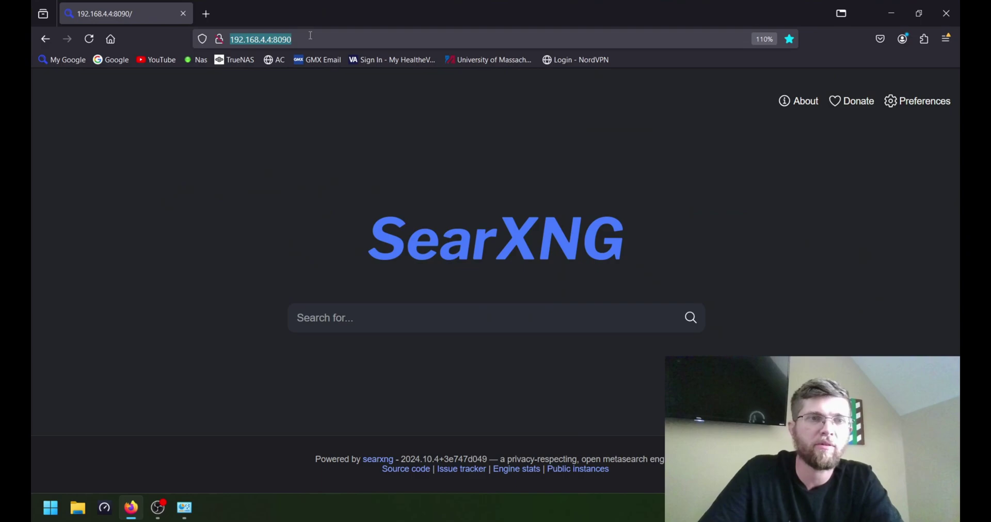
{"action": "type", "text": "192.168."}
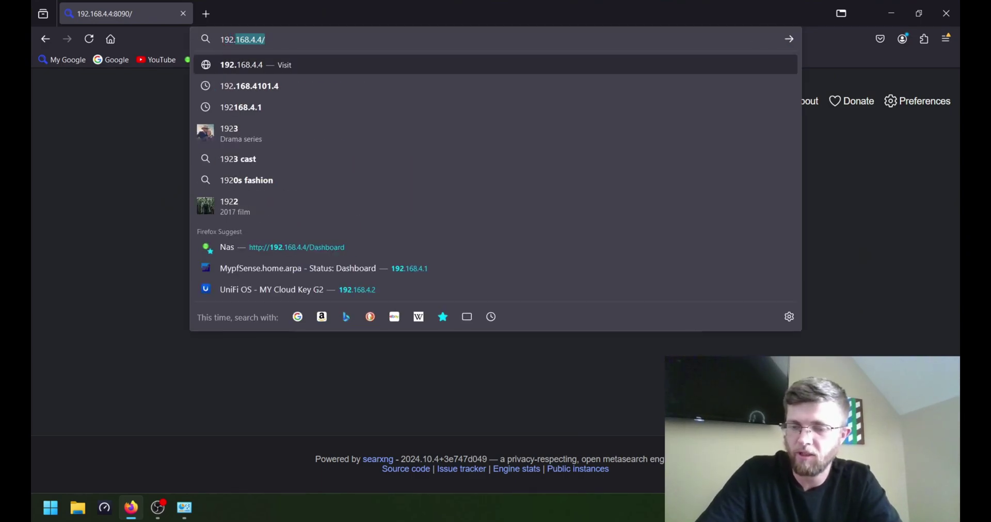
{"action": "type", "text": "4.2"}
{"action": "key", "text": "Return"}
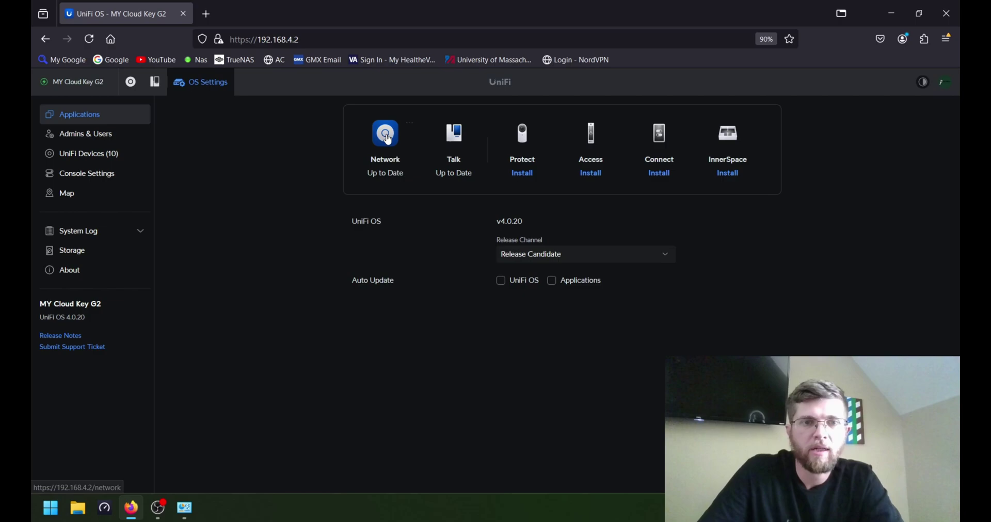
{"action": "left_click", "coordinate": [385, 134]}
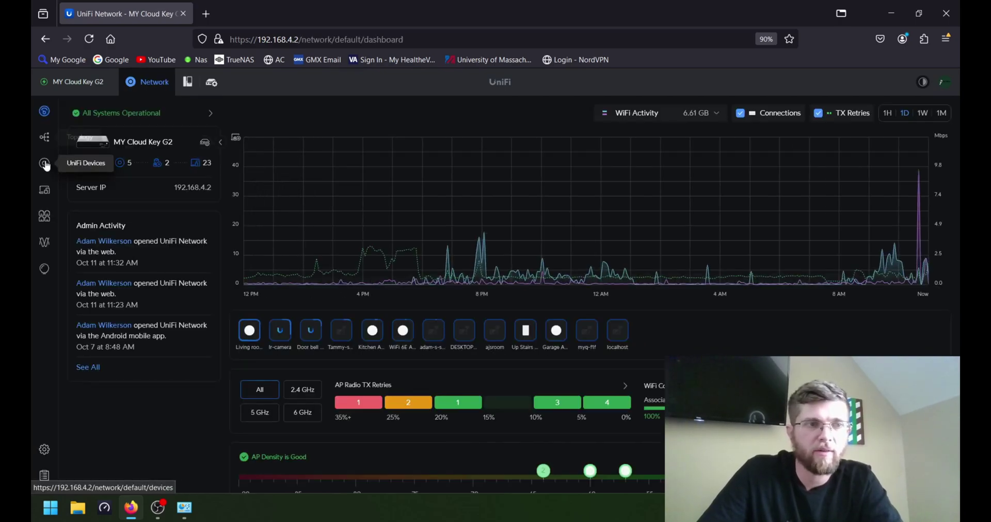
{"action": "left_click", "coordinate": [45, 164]}
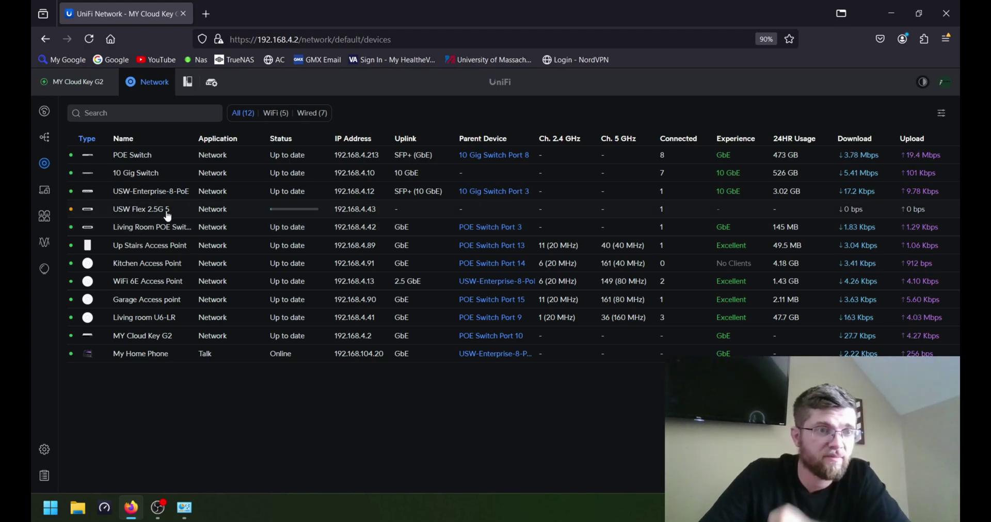
Review the Living Room POE Switch and USW Flex 2.5G 5 details, then close the panel
{"action": "left_click", "coordinate": [156, 232]}
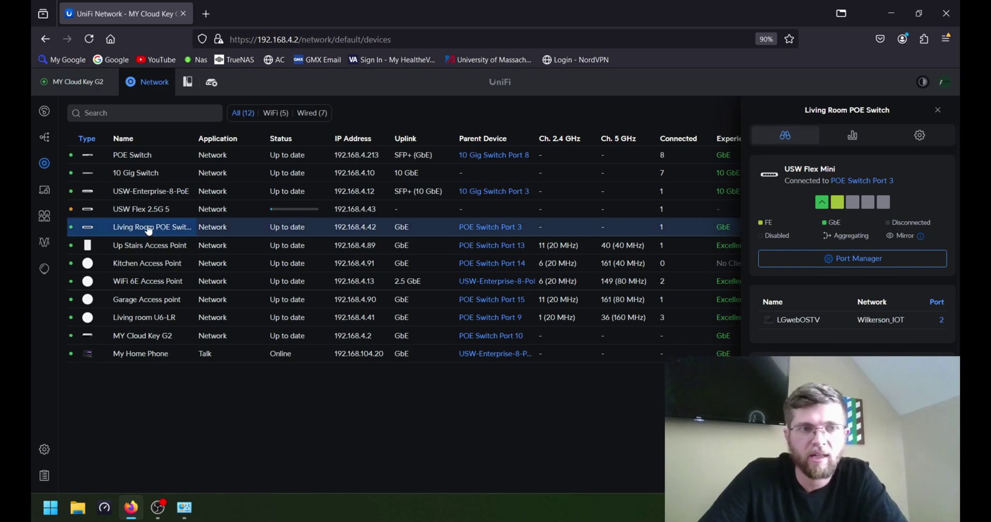
{"action": "left_click", "coordinate": [148, 210]}
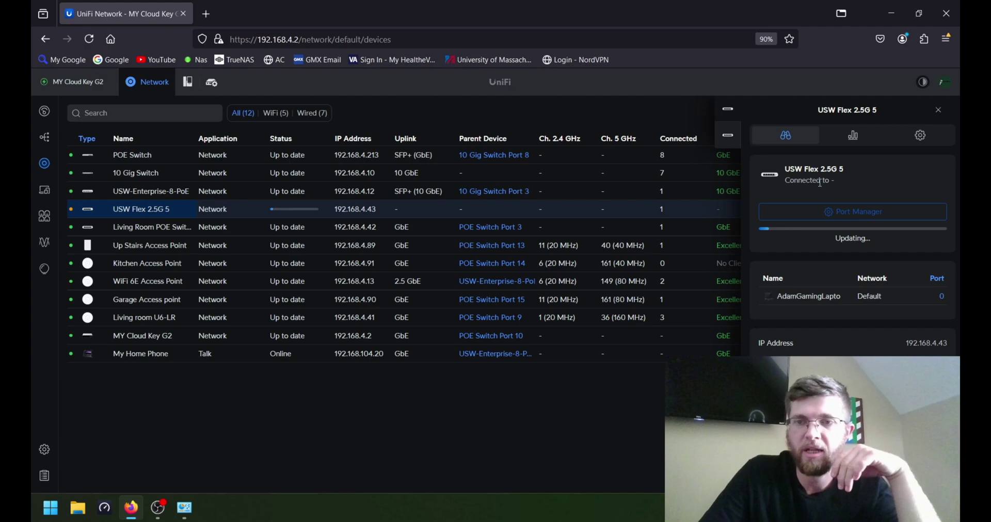
{"action": "left_click", "coordinate": [938, 113]}
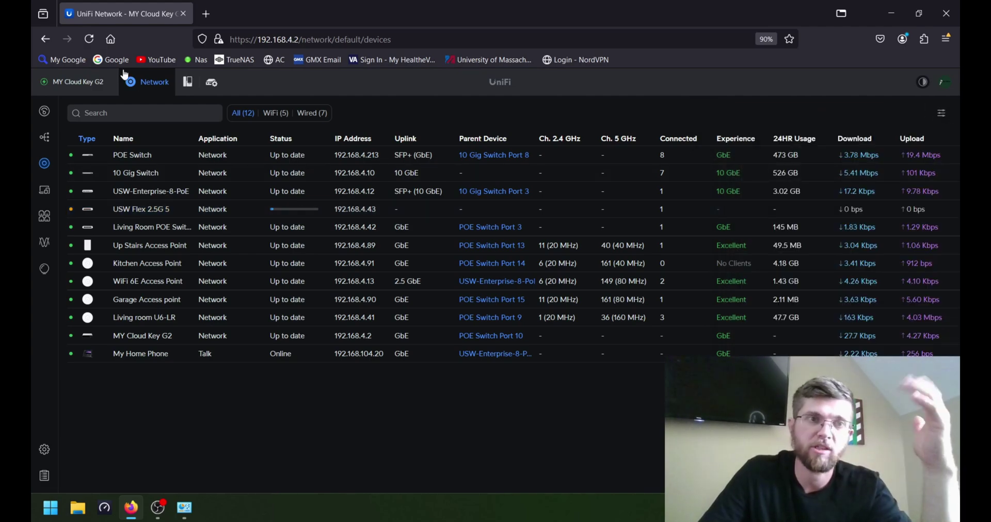
Load OpenSpeedTest from 192.168.4.4 in a new tab and start a speed test
{"action": "left_click", "coordinate": [206, 14]}
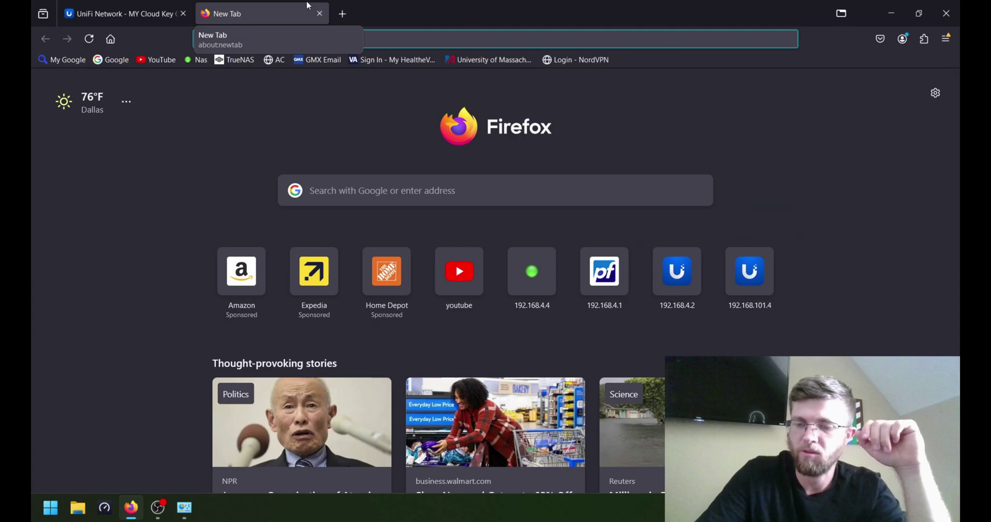
{"action": "type", "text": "192.1"}
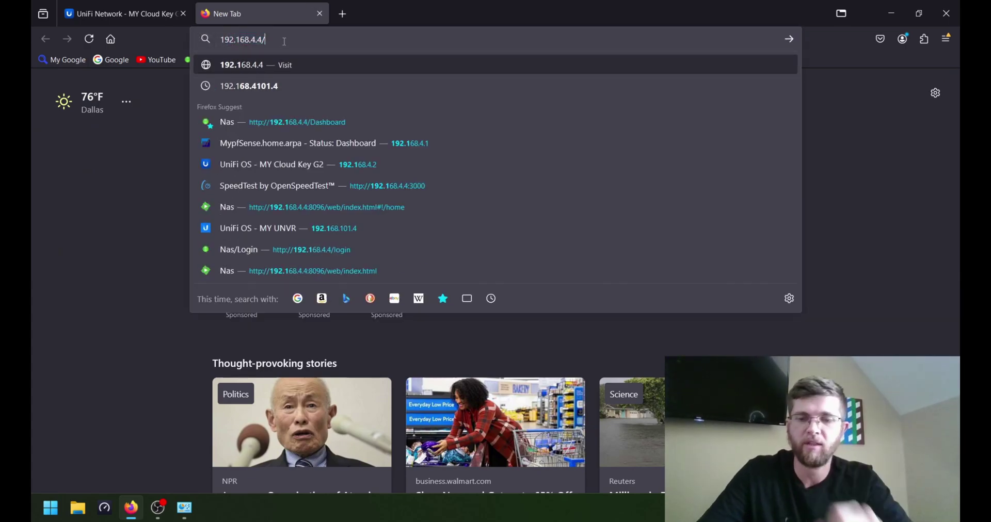
{"action": "type", "text": "68.4.4/"}
{"action": "key", "text": "BackSpace"}
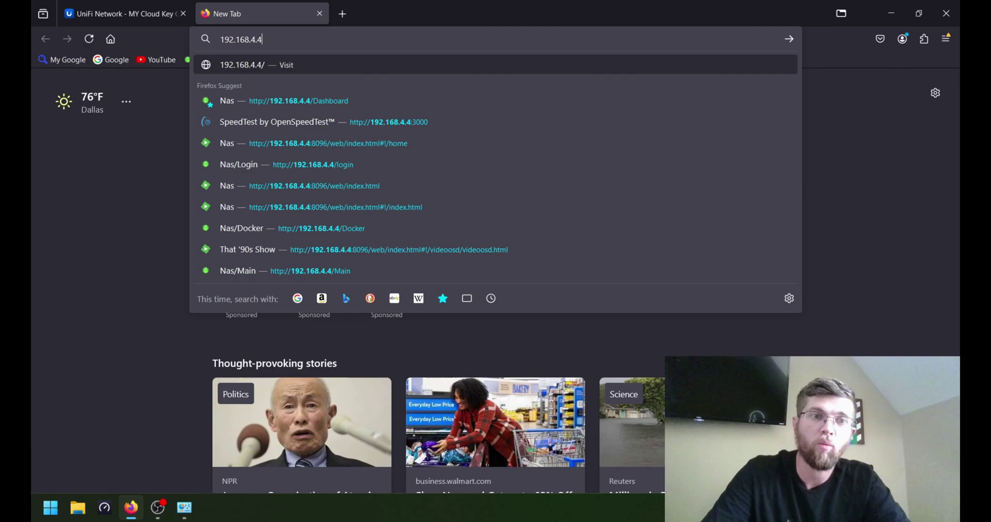
{"action": "left_click", "coordinate": [250, 122]}
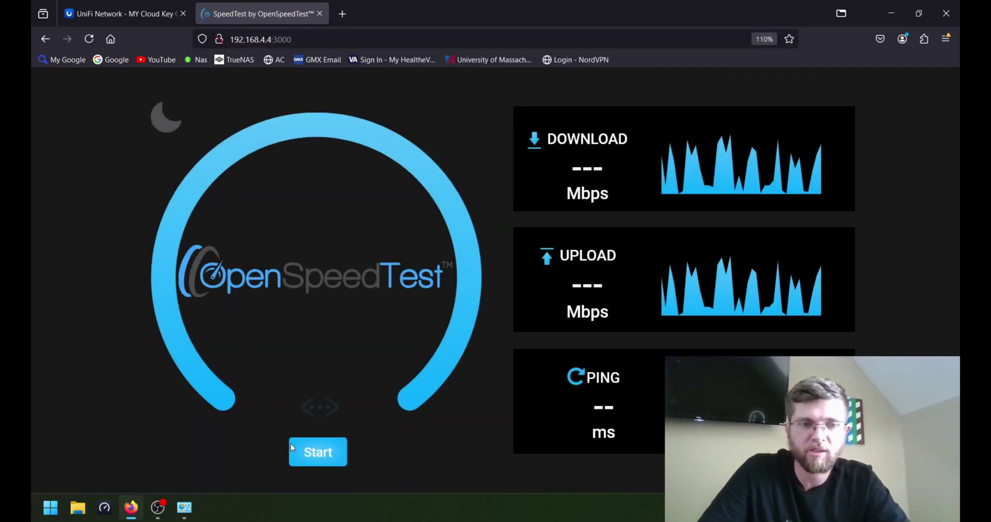
{"action": "left_click", "coordinate": [320, 453]}
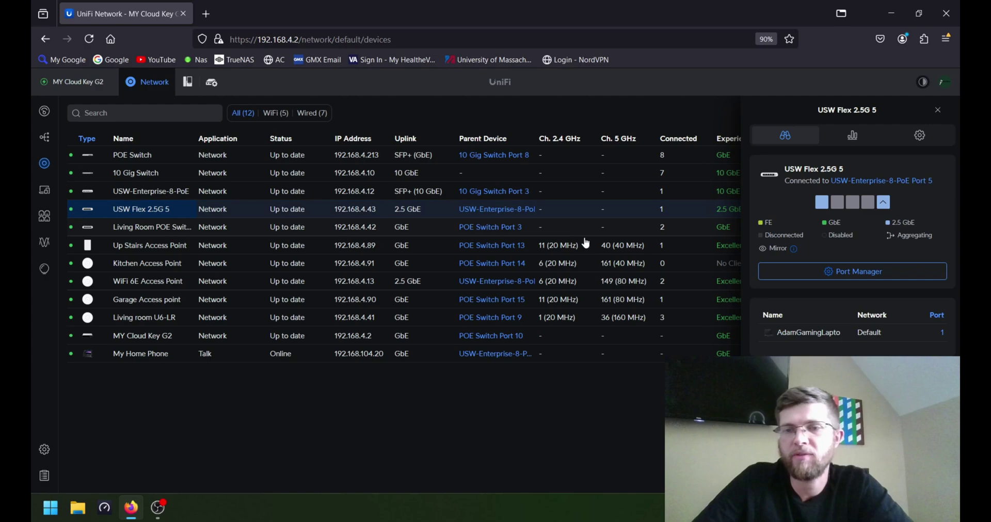
Inspect Port 1 and Port 5 on the USW Flex 2.5G 5 port map
{"action": "mouse_move", "coordinate": [828, 213]}
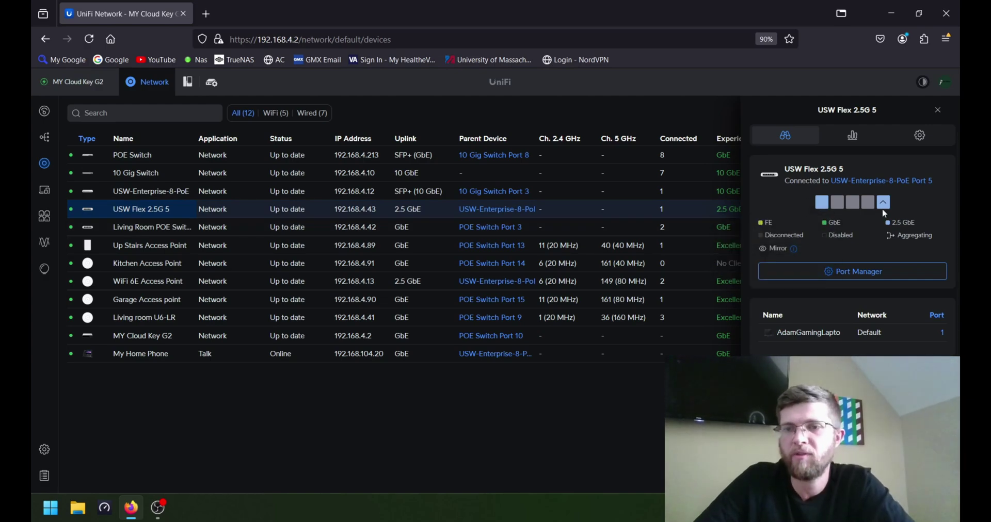
{"action": "mouse_move", "coordinate": [882, 209]}
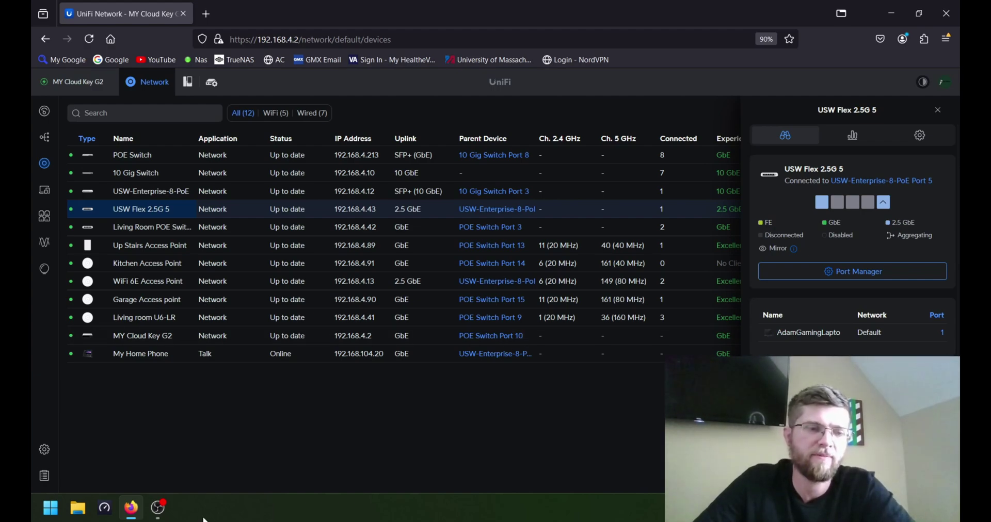
Start another OpenSpeedTest run against 192.168.4.4:3000 from a fresh tab
{"action": "left_click", "coordinate": [206, 14]}
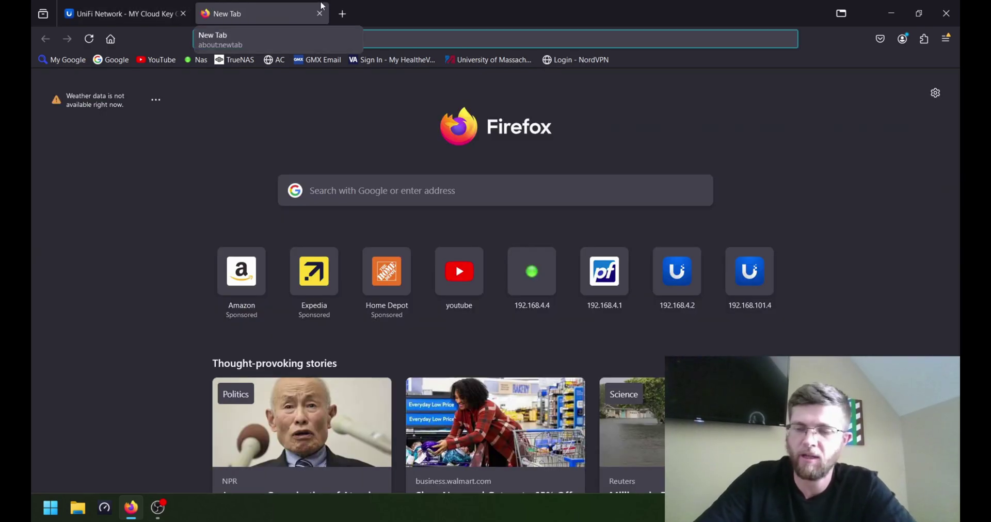
{"action": "type", "text": "192.168.4.4/"}
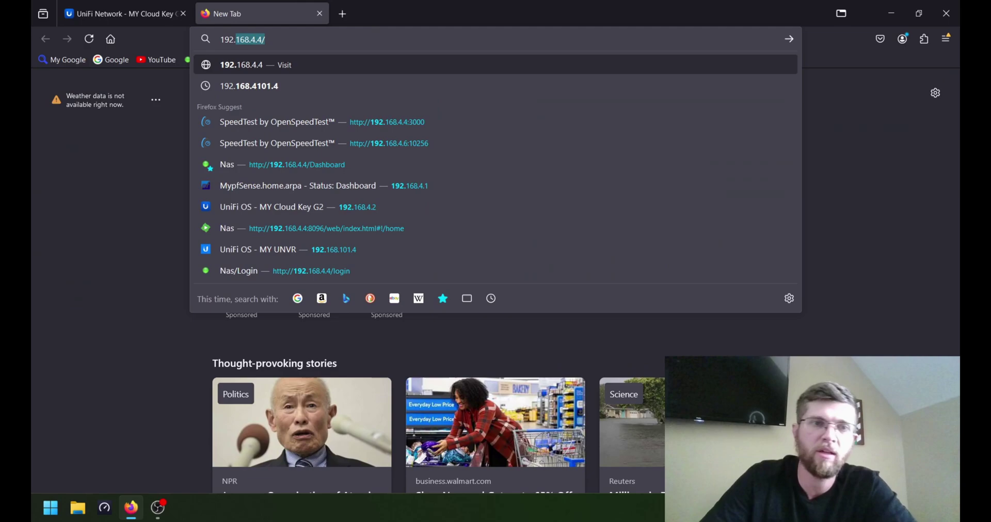
{"action": "left_click", "coordinate": [329, 119]}
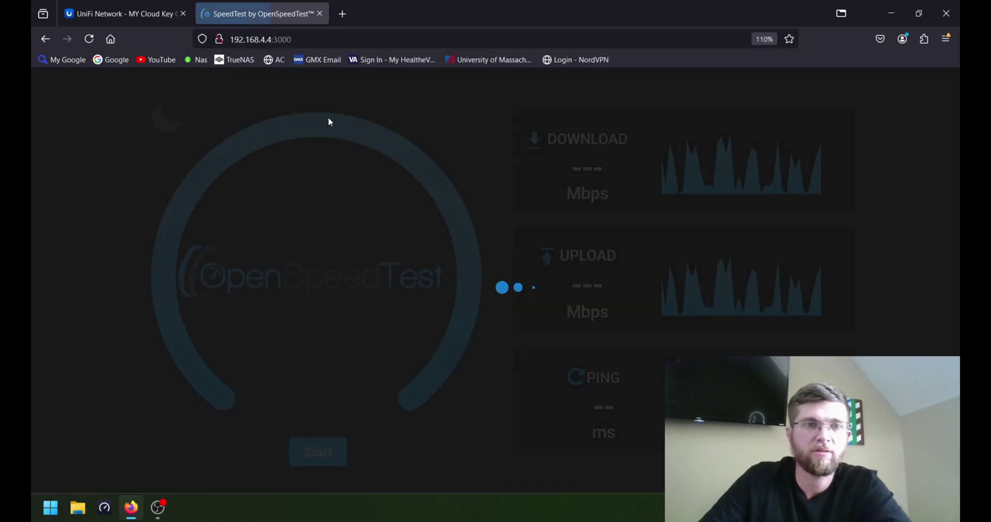
{"action": "left_click", "coordinate": [310, 454]}
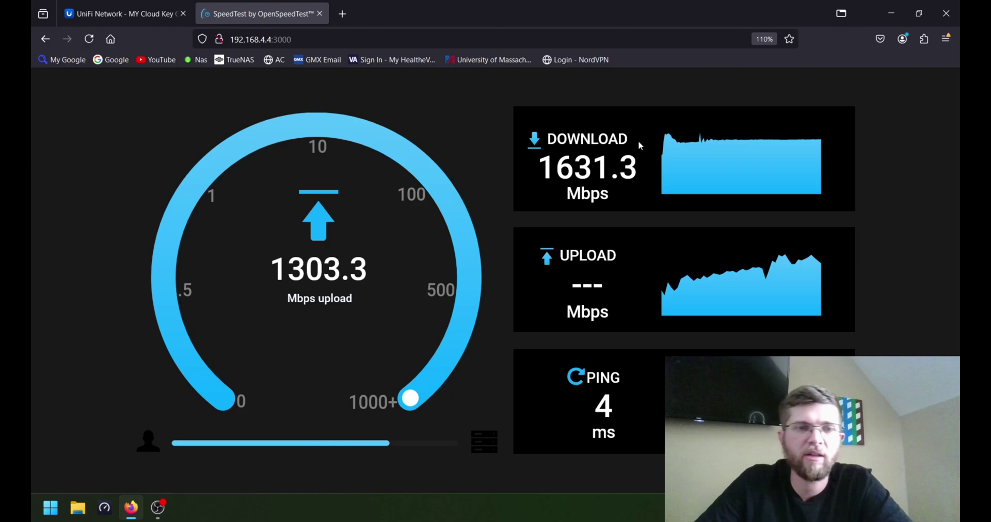
Switch OpenSpeedTest to the 192.168.4.6:10256 server and start a test there
{"action": "left_click", "coordinate": [326, 40]}
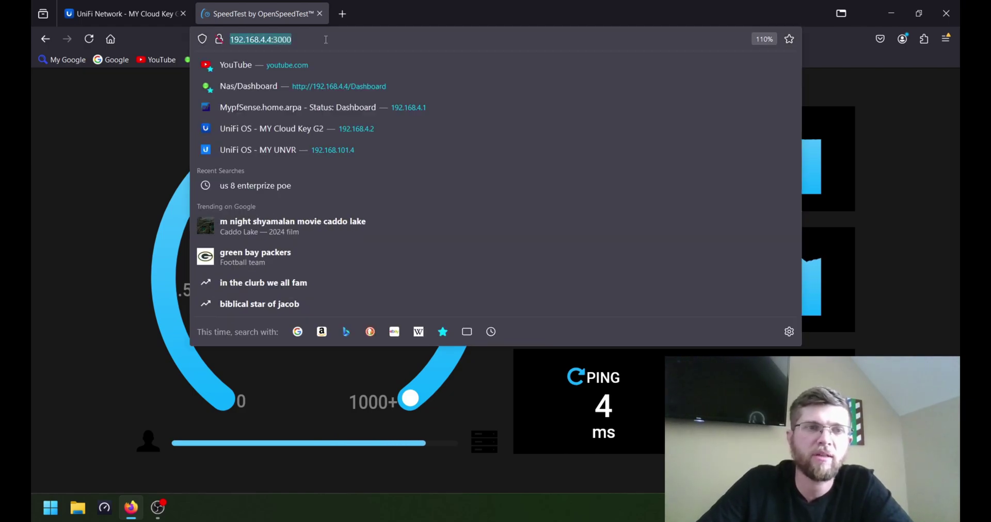
{"action": "left_click", "coordinate": [325, 39]}
{"action": "key", "text": "BackSpace"}
{"action": "key", "text": "BackSpace"}
{"action": "key", "text": "BackSpace"}
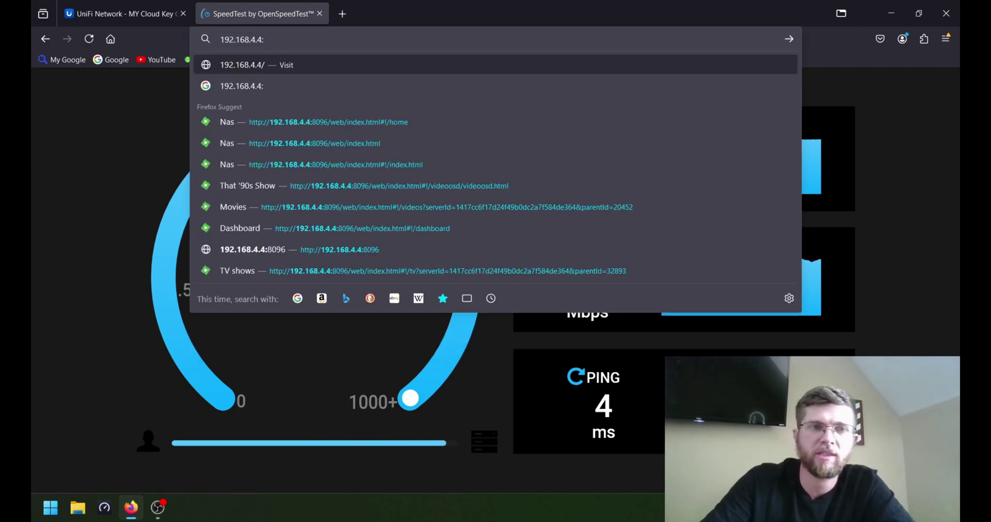
{"action": "type", "text": "6/"}
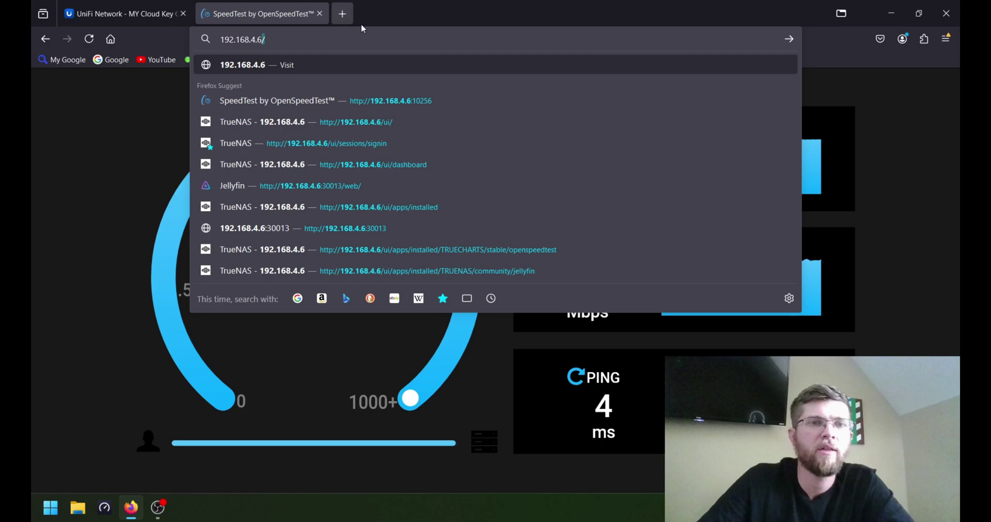
{"action": "left_click", "coordinate": [377, 102]}
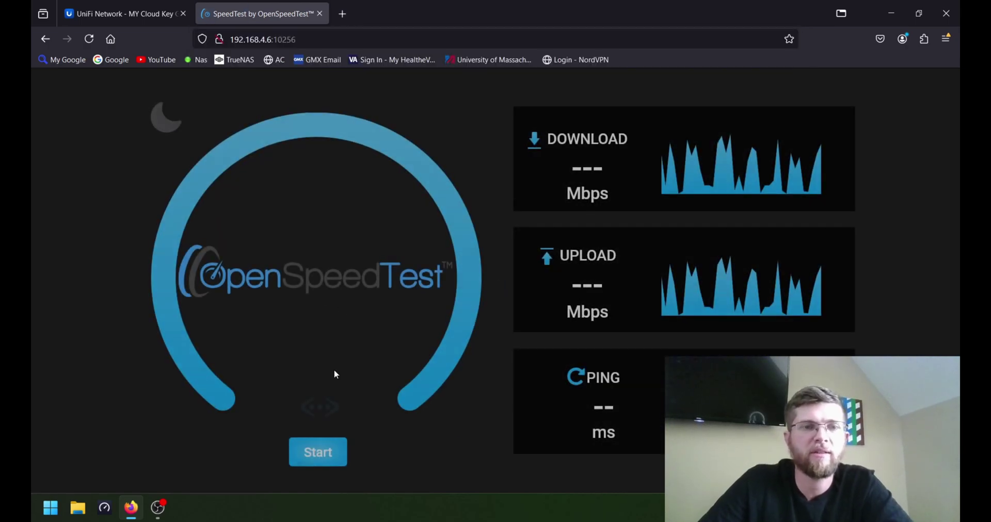
{"action": "left_click", "coordinate": [318, 452]}
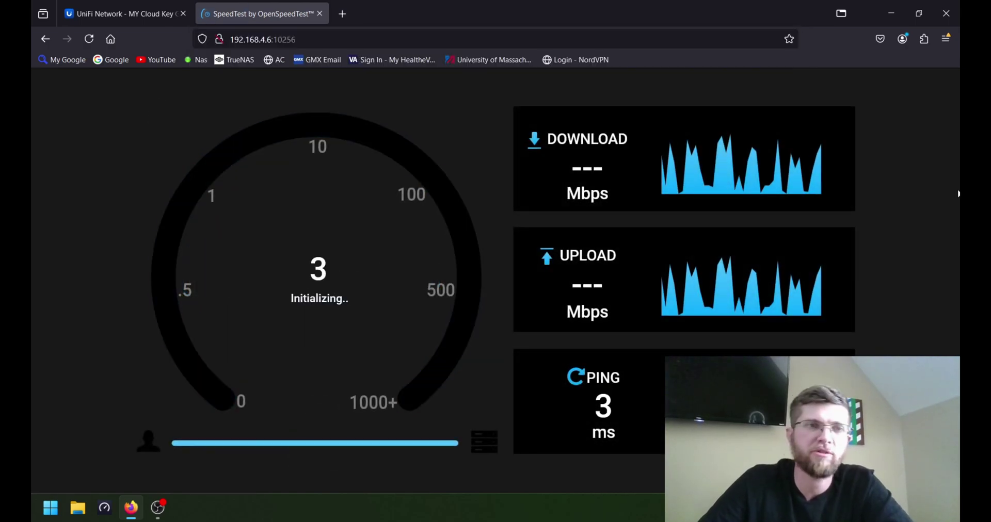